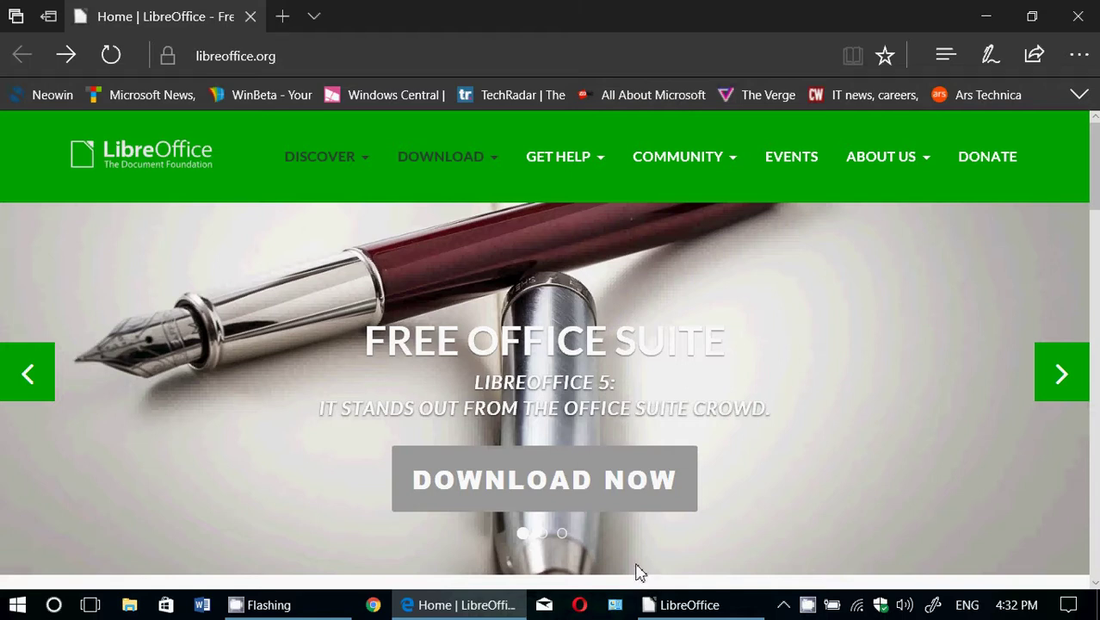
View the LibreOffice 5.3.3 download page's operating system options, then go back to the home page
click(548, 498)
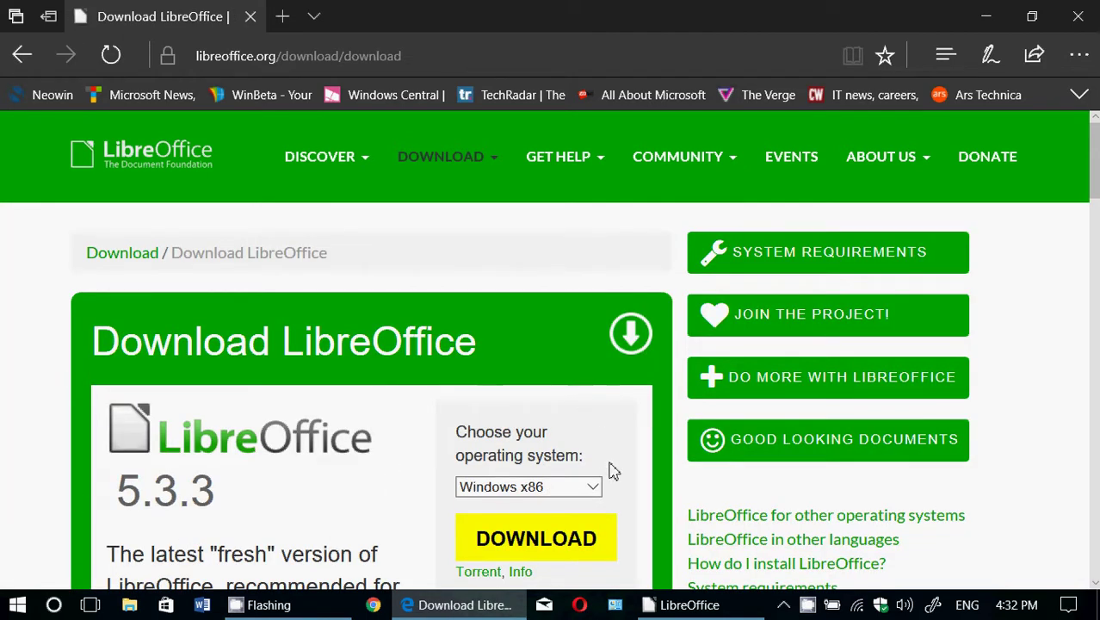
click(559, 489)
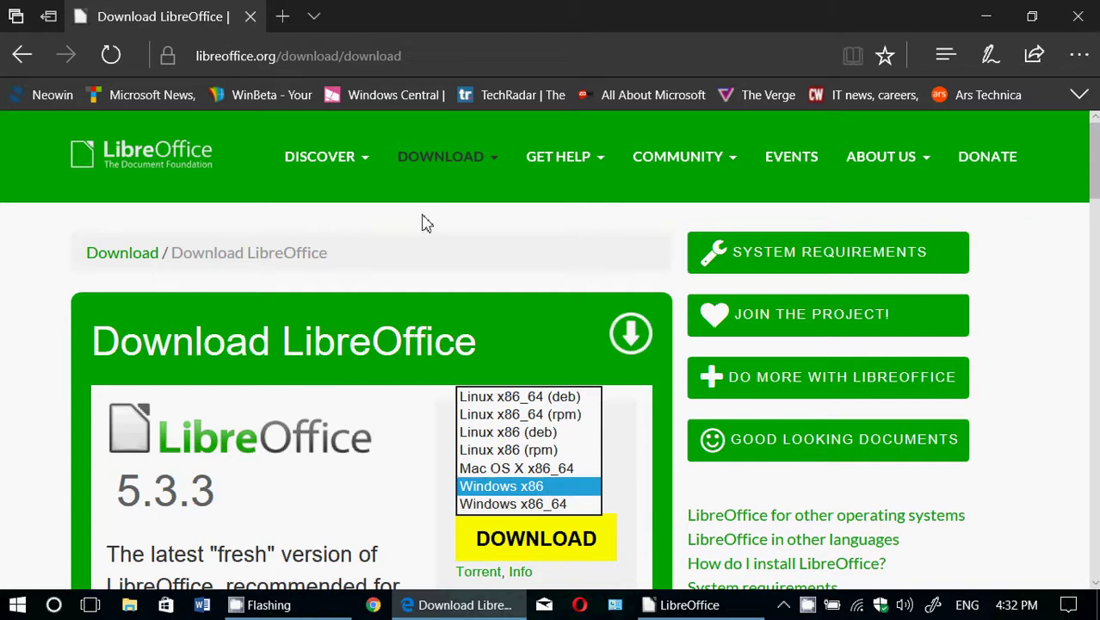
click(23, 55)
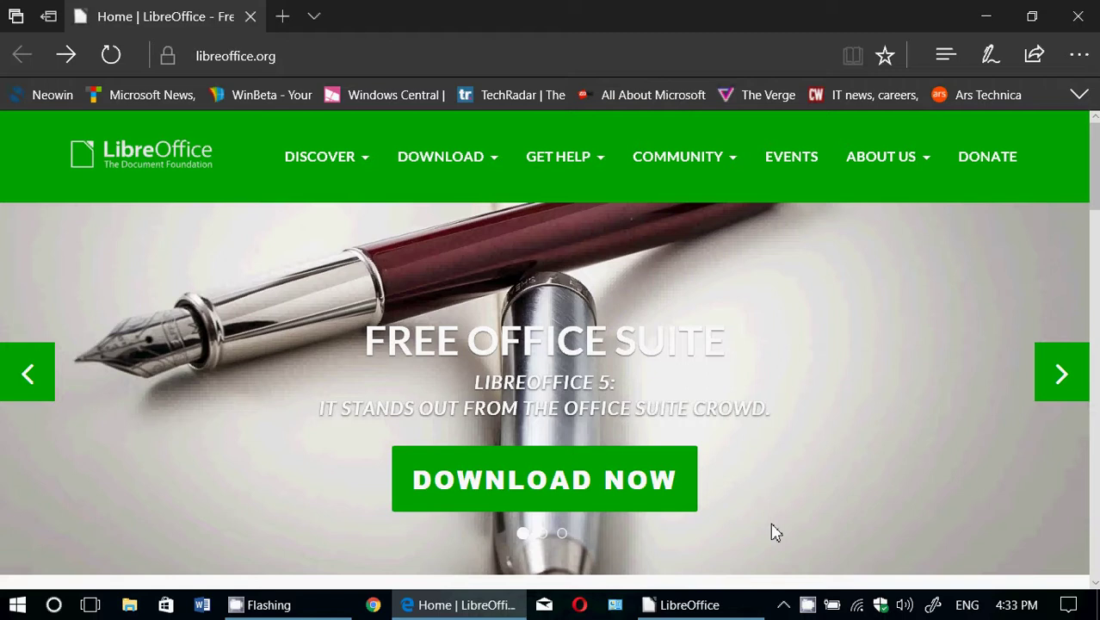
Minimize Edge, close the Start Center, relaunch LibreOffice 5.3 and create a Writer document
click(985, 16)
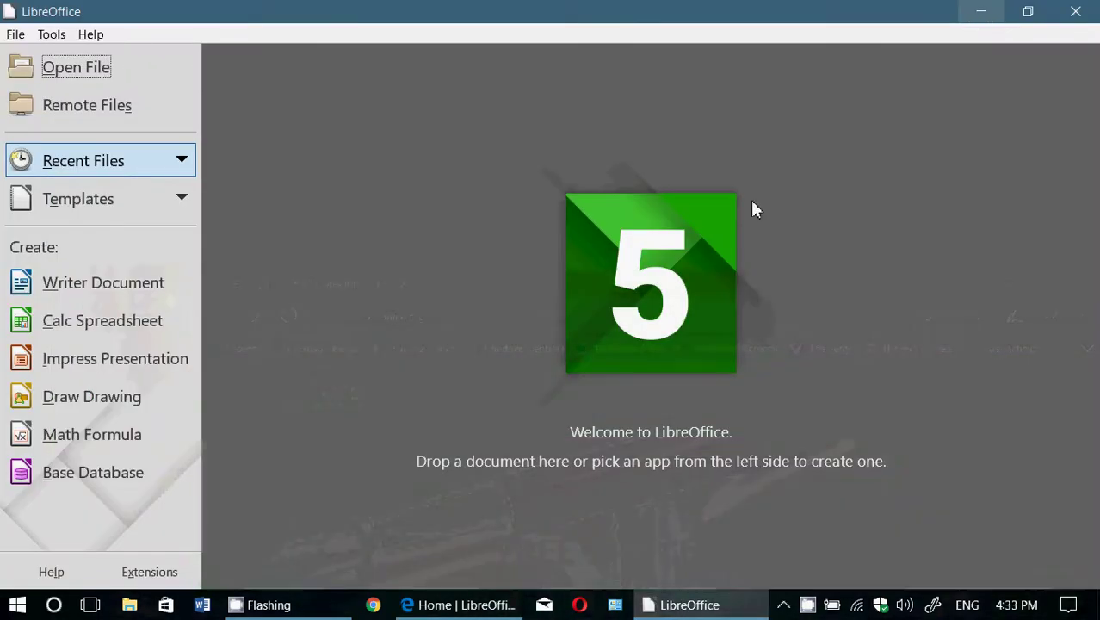
click(1076, 11)
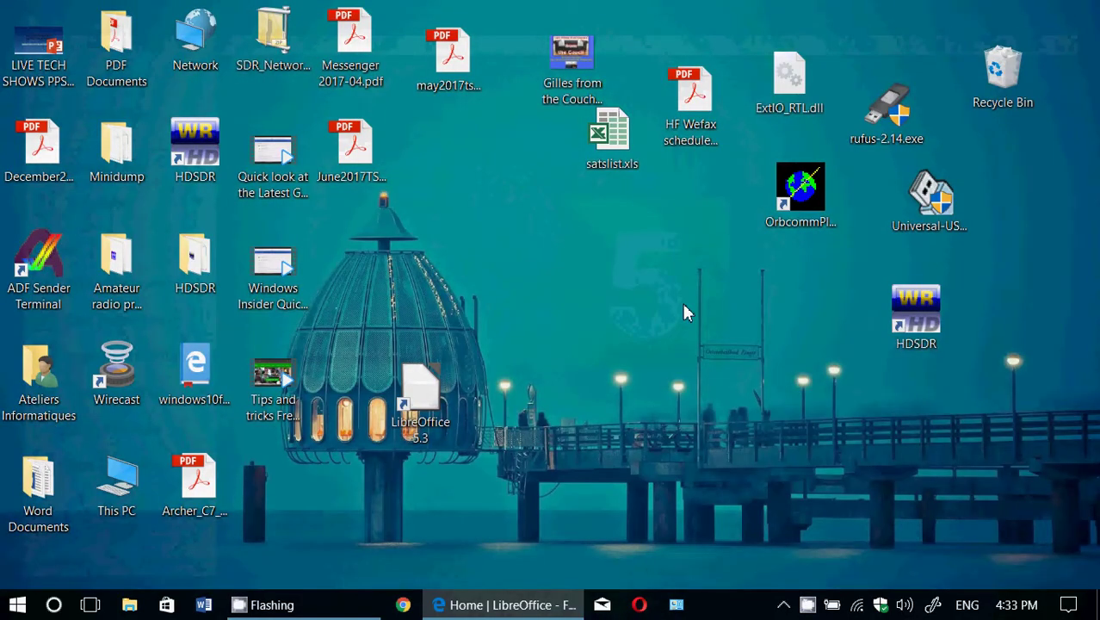
double_click(421, 401)
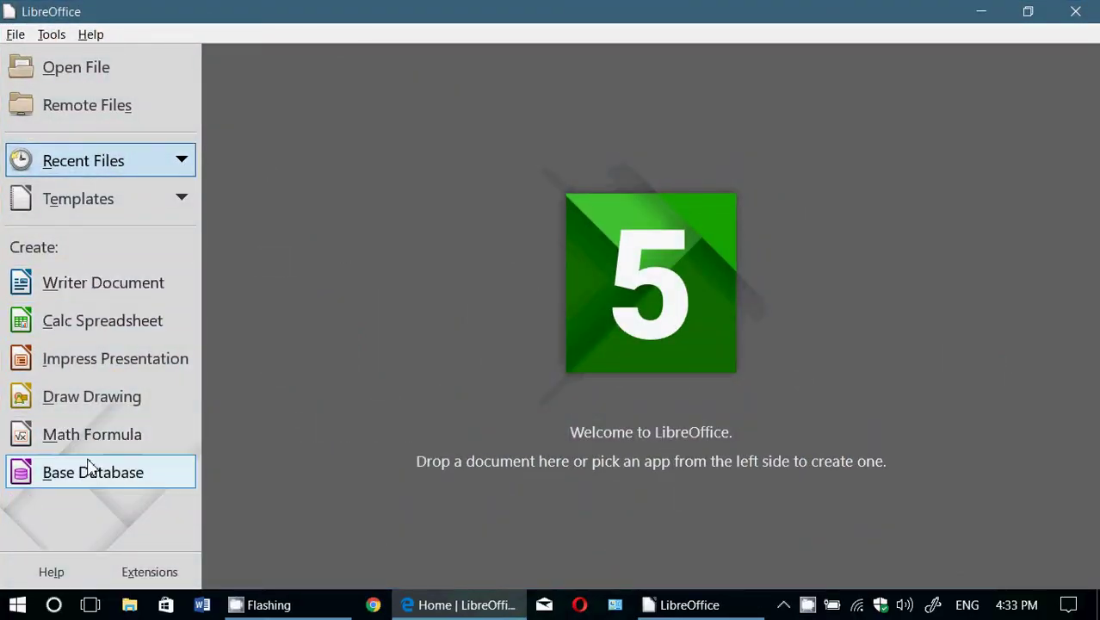
click(92, 284)
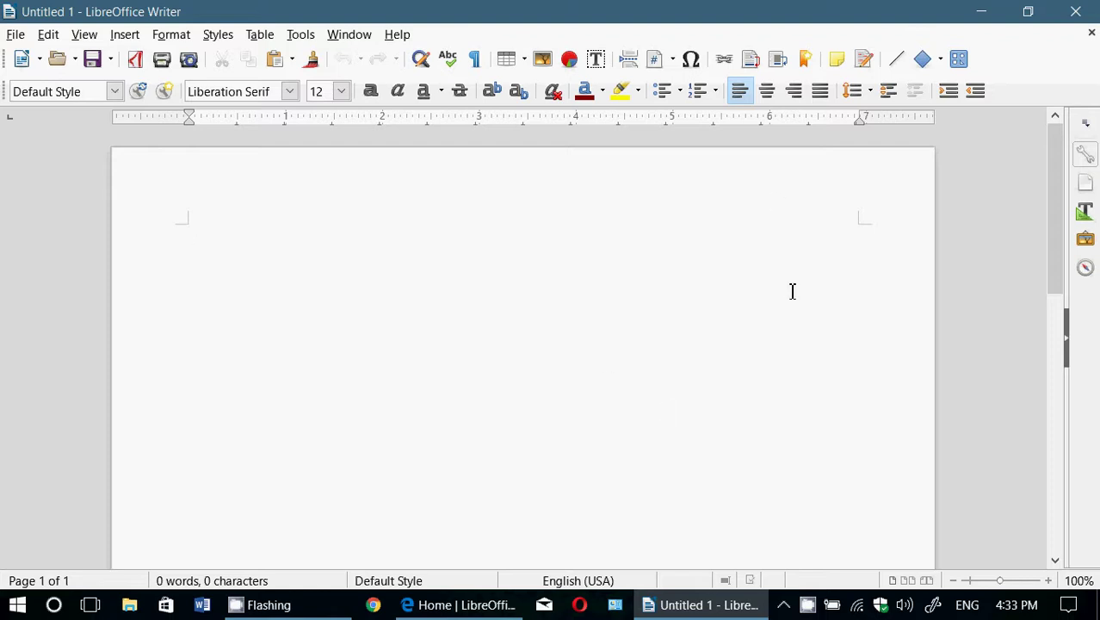
Close Writer, relaunch LibreOffice and create a new Calc spreadsheet
click(1075, 15)
double_click(435, 412)
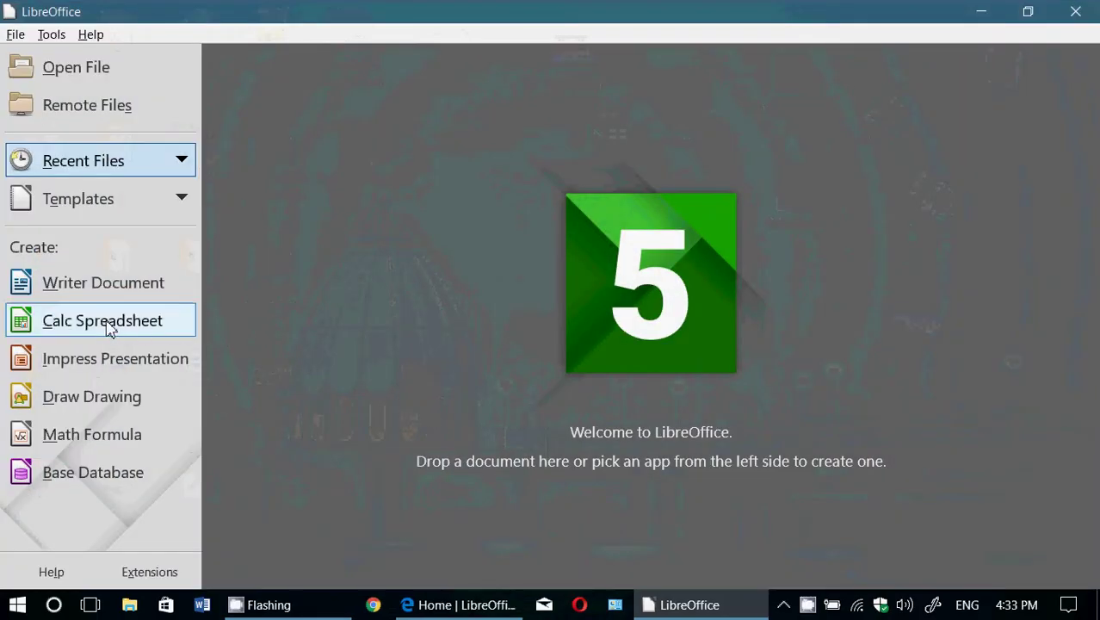
click(110, 325)
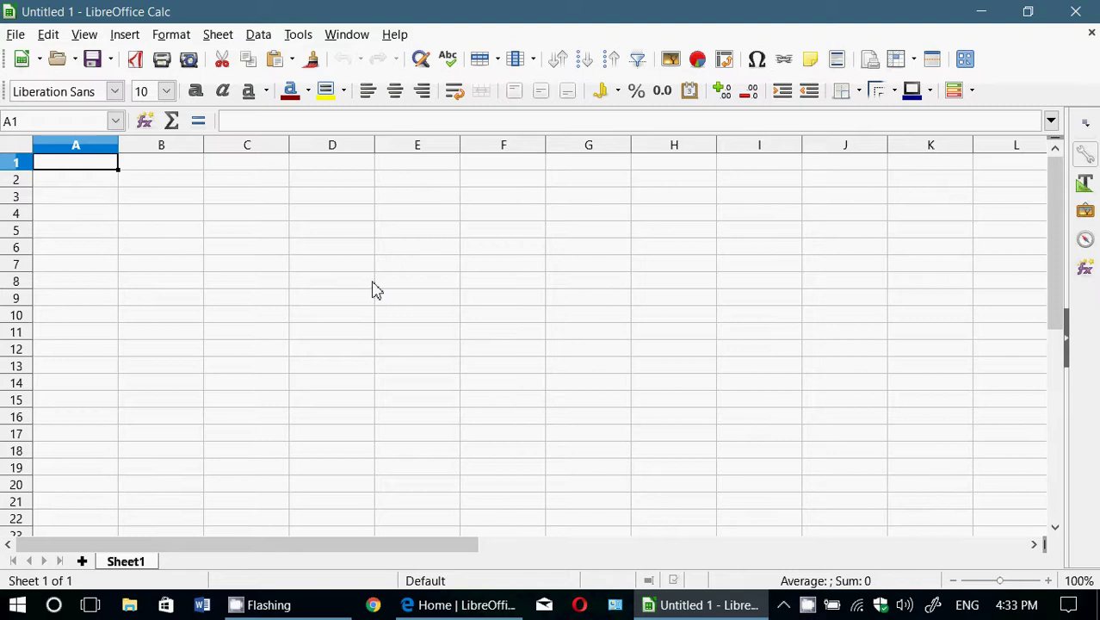
Review the Save As file format list, cancel without saving, and close Calc
click(16, 34)
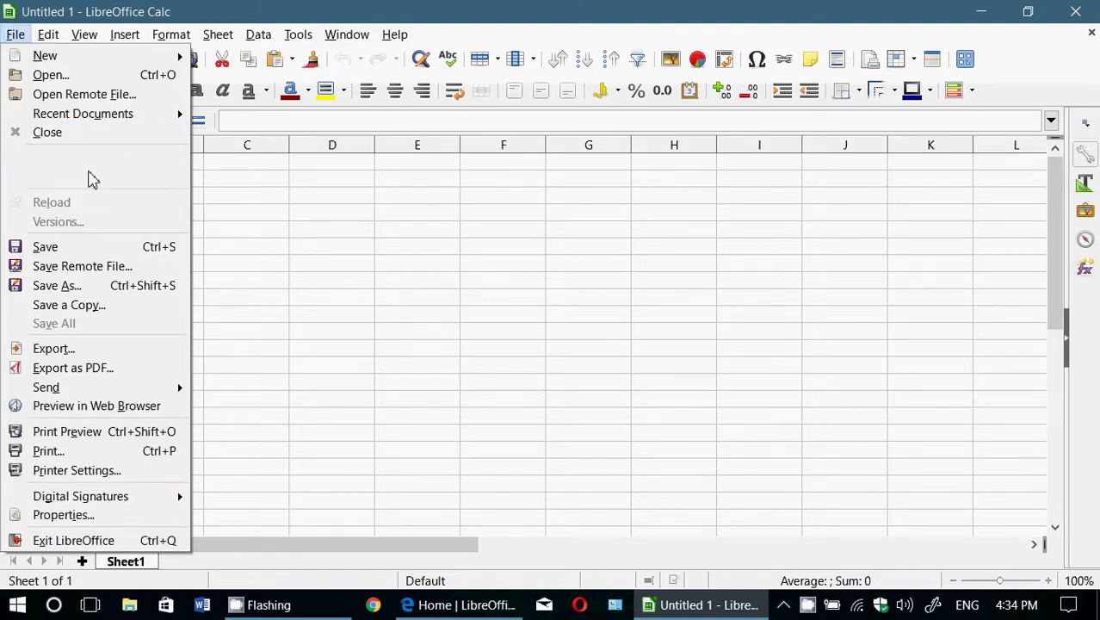
click(80, 286)
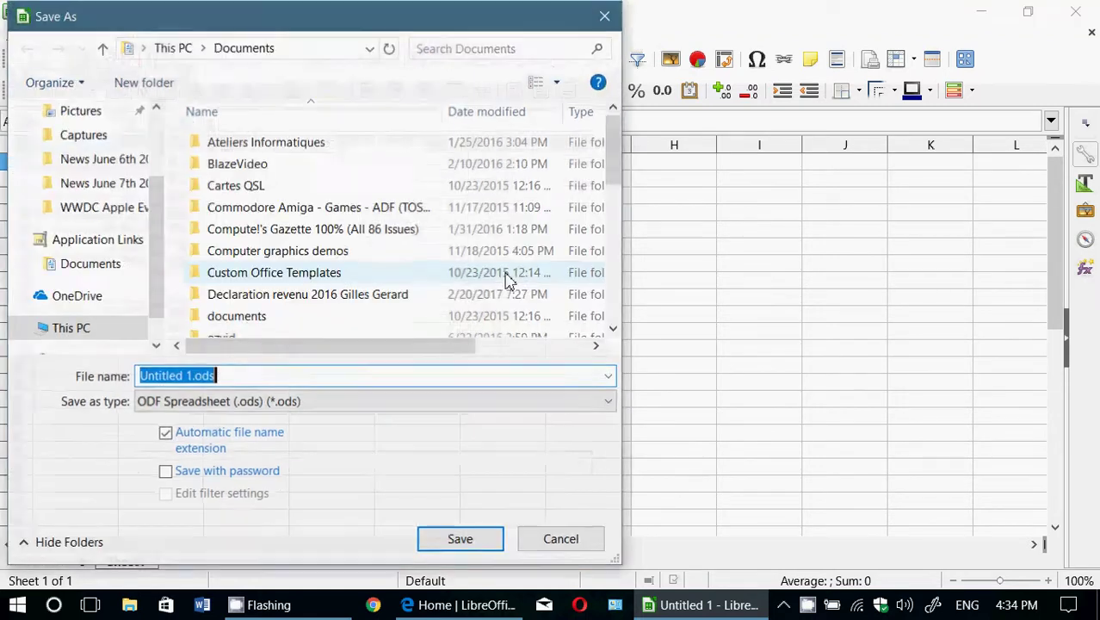
click(412, 403)
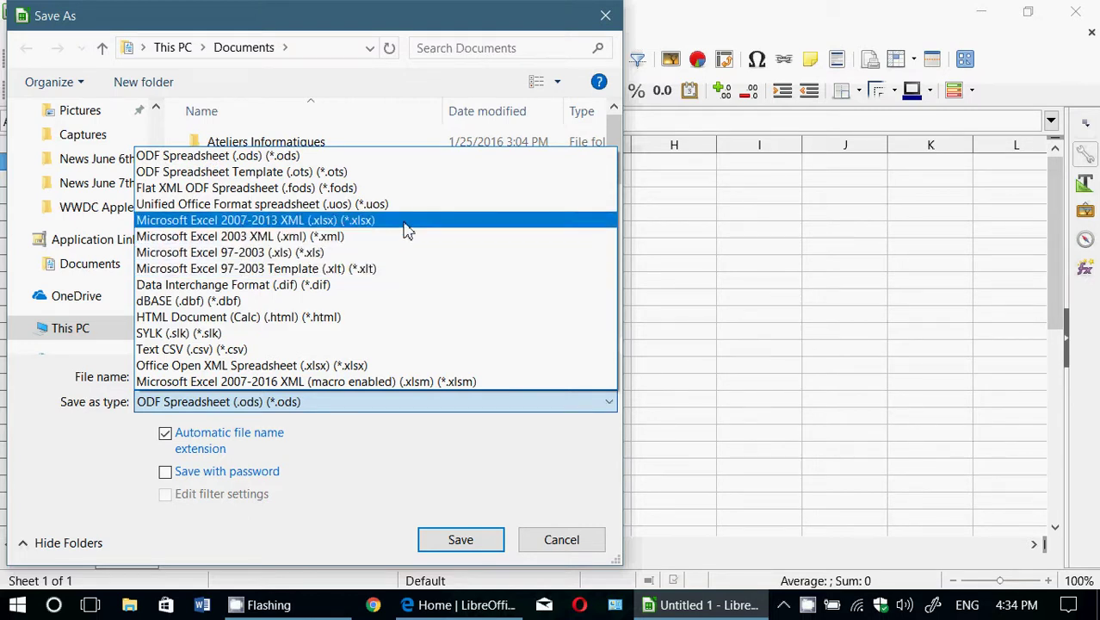
click(517, 466)
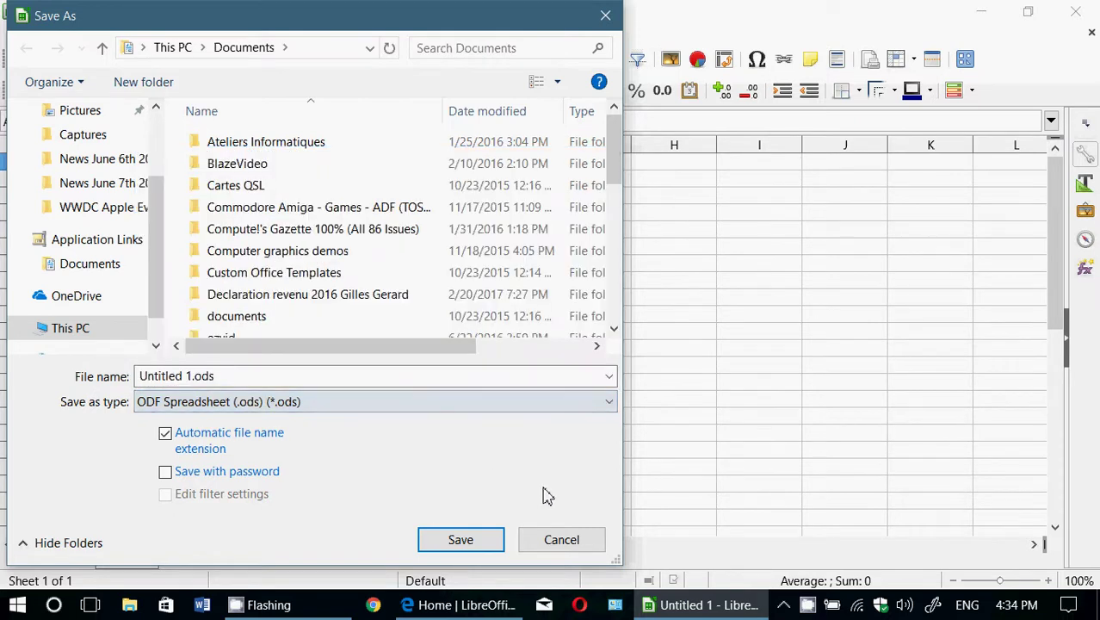
click(566, 539)
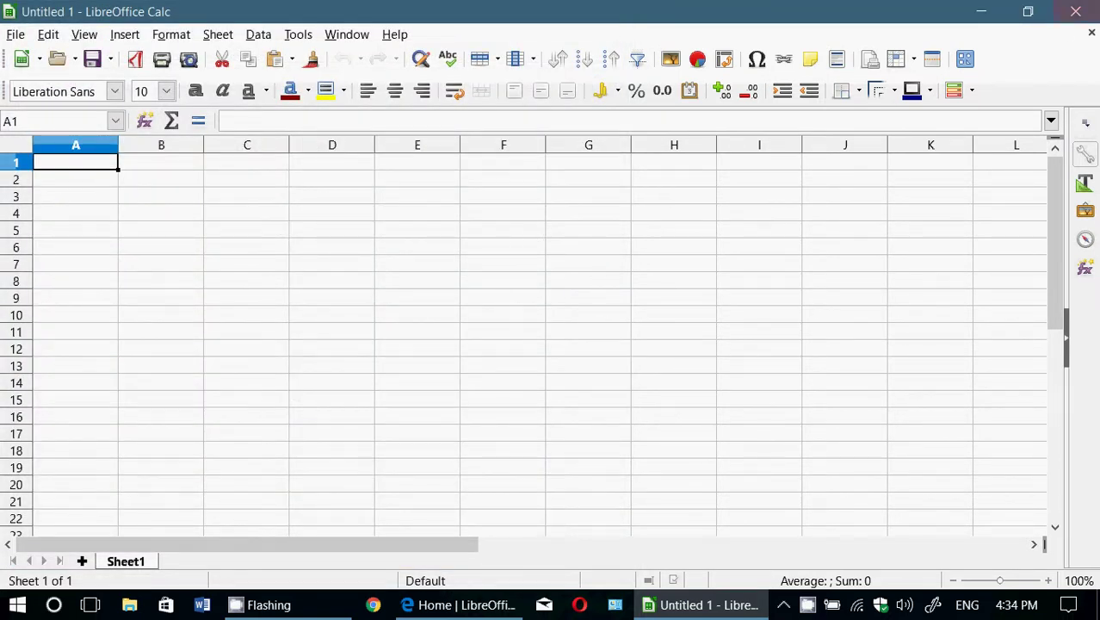
click(1075, 14)
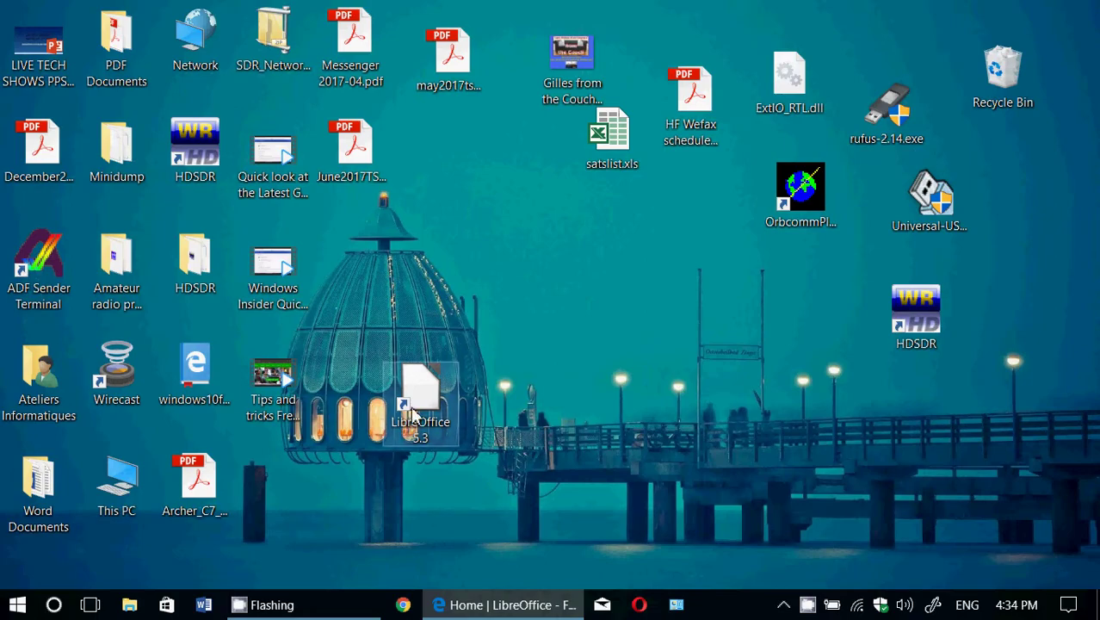
Relaunch LibreOffice and start an Impress presentation using the Focus template
double_click(420, 414)
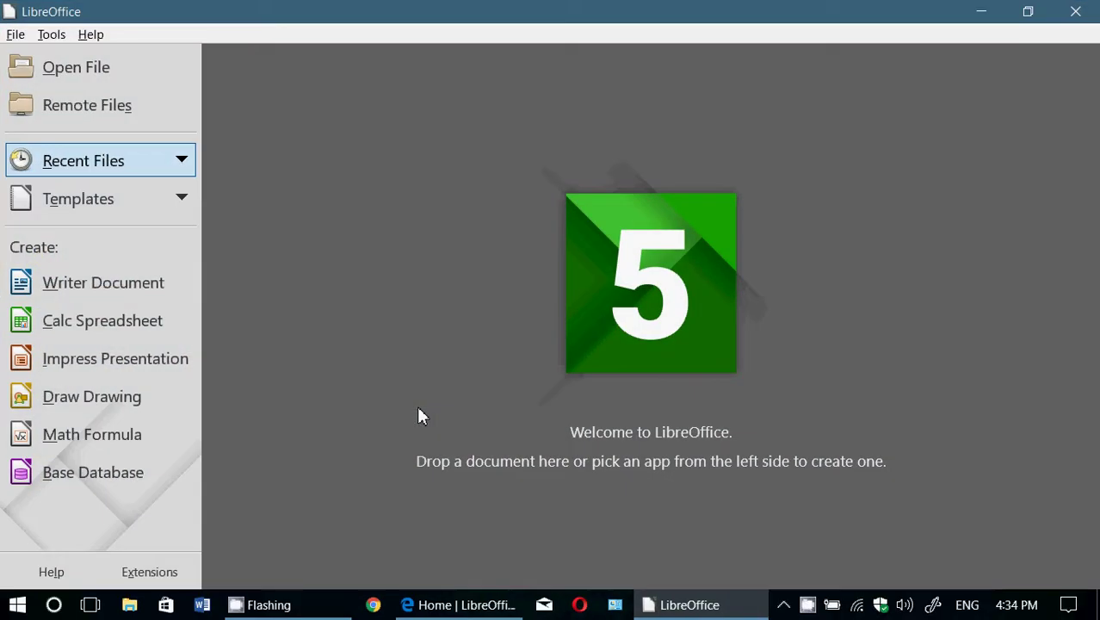
click(109, 369)
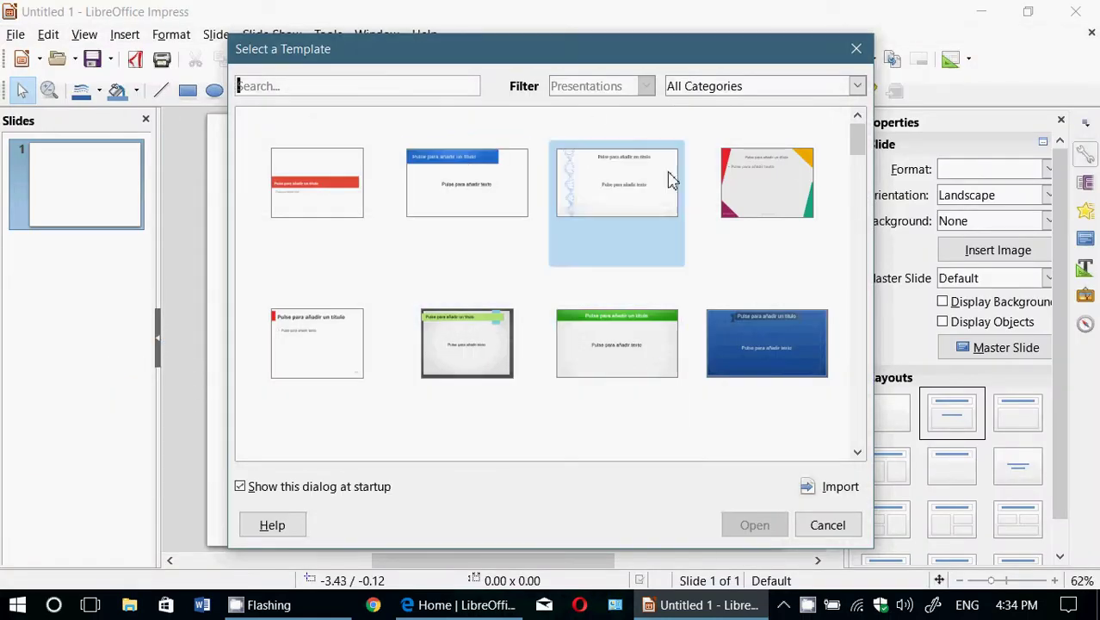
click(782, 189)
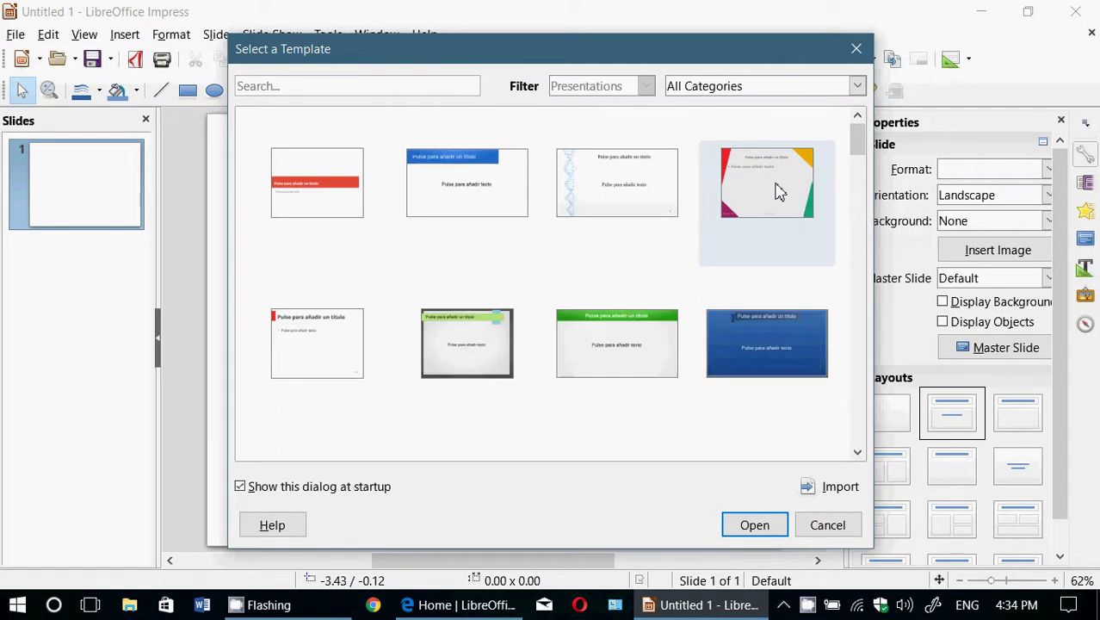
double_click(777, 189)
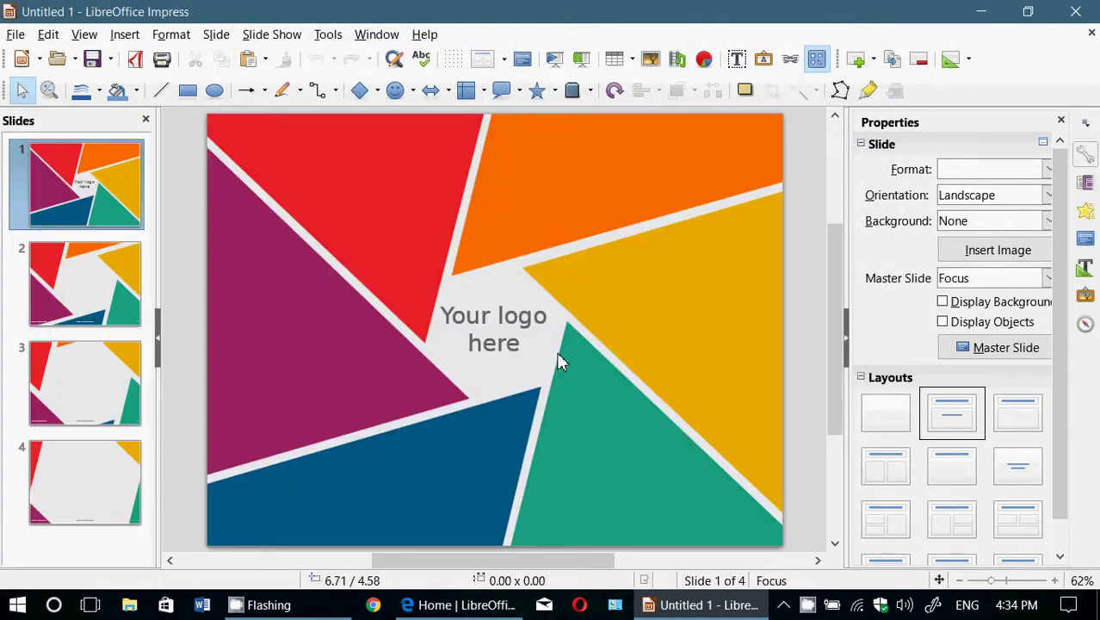
Replace the logo text frame's contents with 'Working', then view slide 2
click(507, 332)
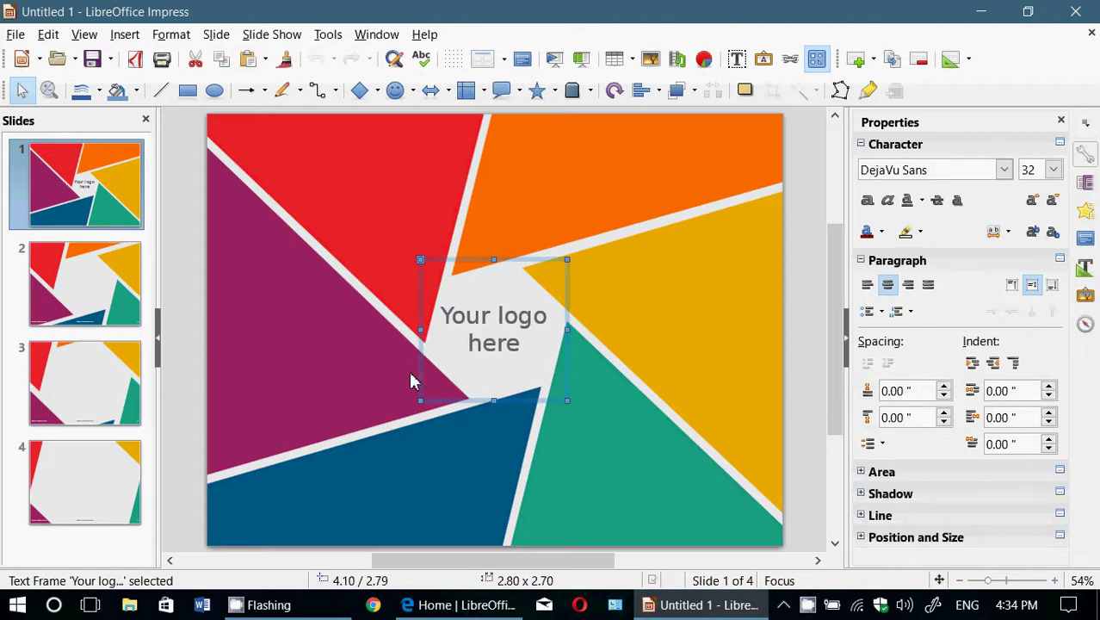
text(Wo)
key(BackSpace)
key(BackSpace)
key(BackSpace)
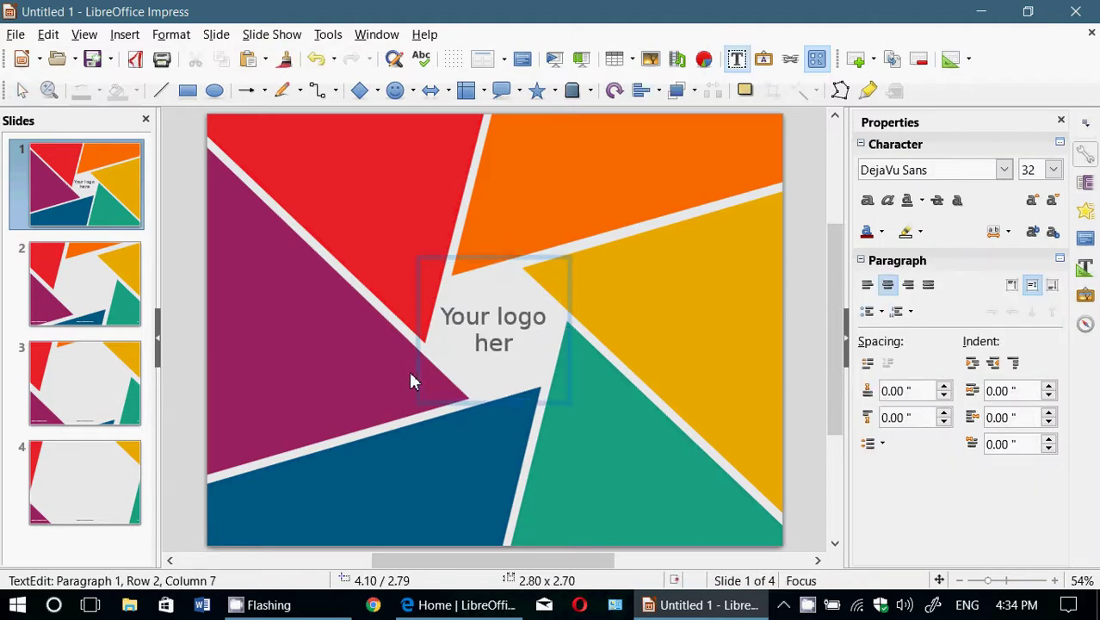
key(BackSpace)
key(BackSpace)
key(BackSpace)
key(BackSpace)
key(BackSpace)
key(BackSpace)
key(BackSpace)
key(BackSpace)
key(BackSpace)
key(BackSpace)
key(BackSpace)
key(BackSpace)
key(BackSpace)
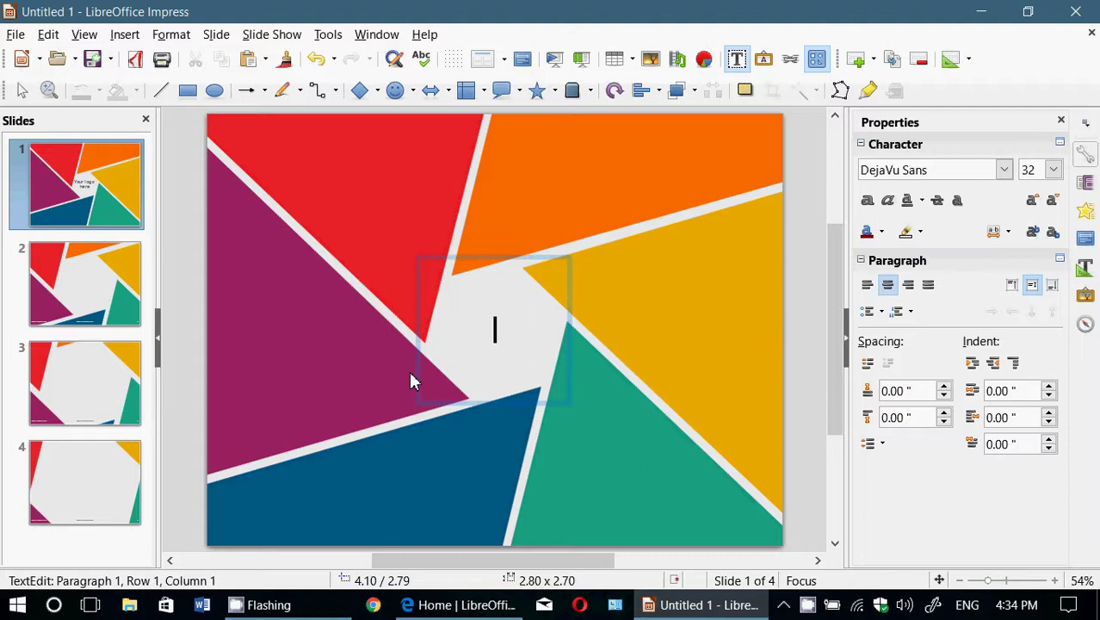
text(Working)
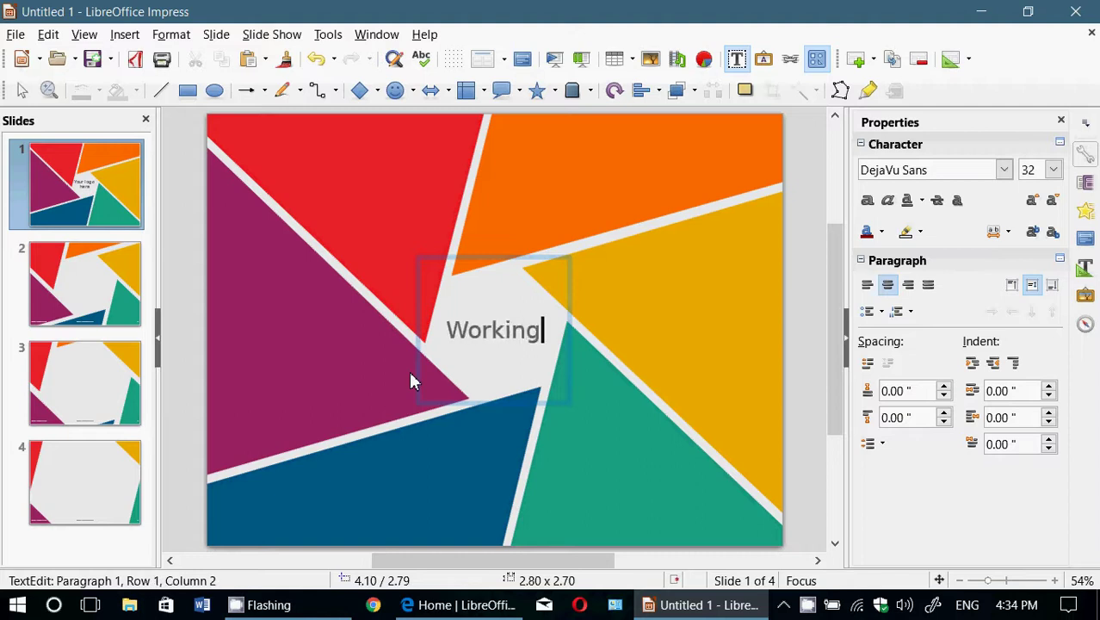
click(129, 314)
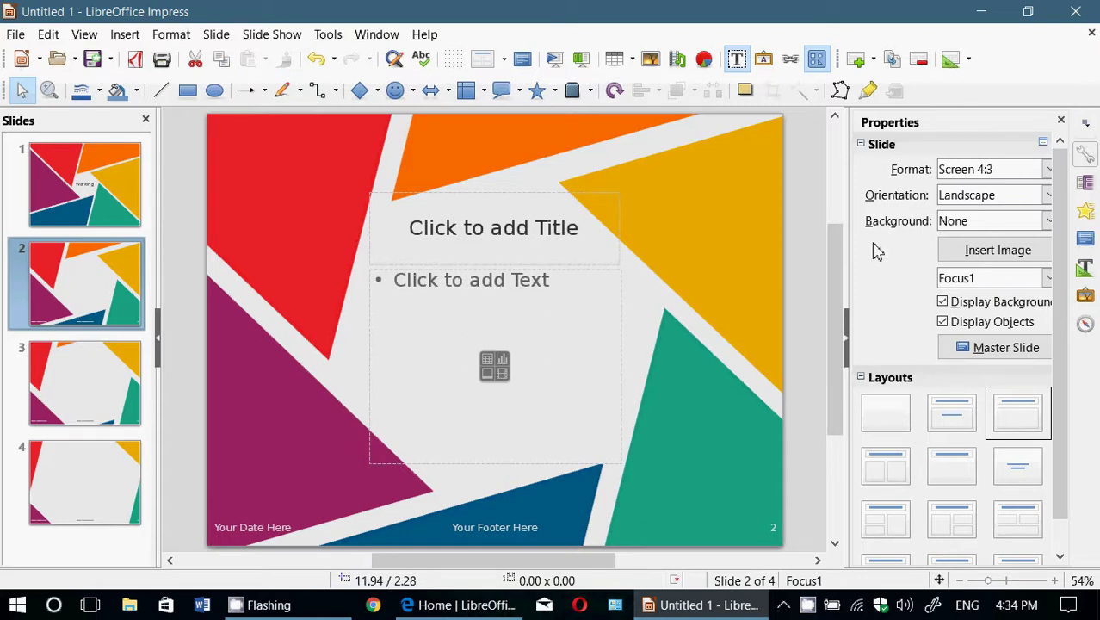
Close the presentation with Don't Save and relaunch LibreOffice's Start Center
click(1074, 17)
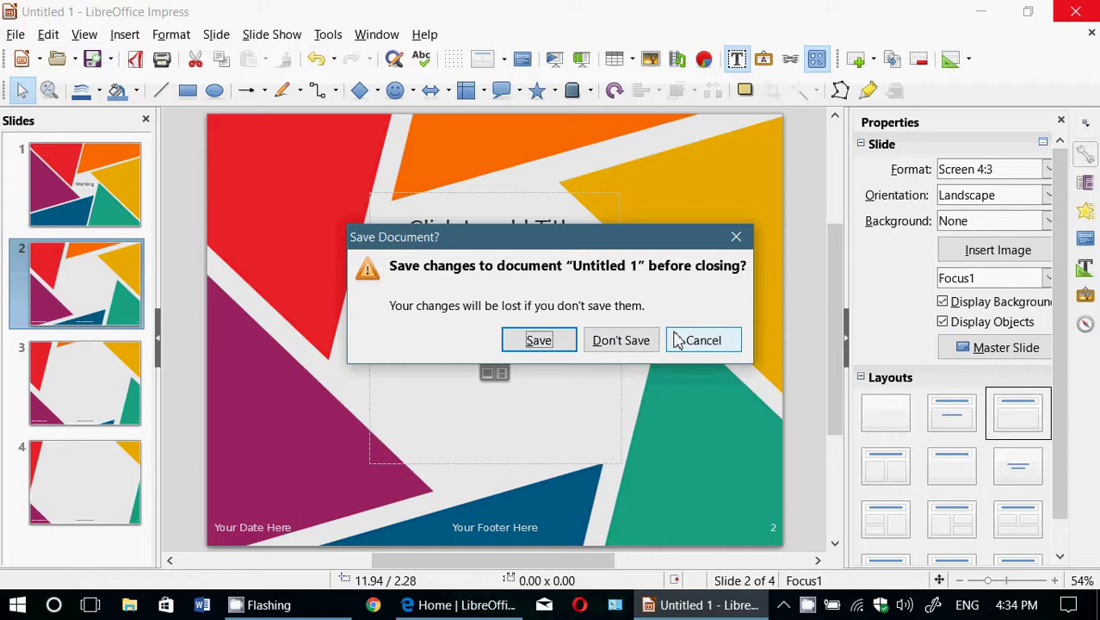
click(642, 340)
double_click(418, 392)
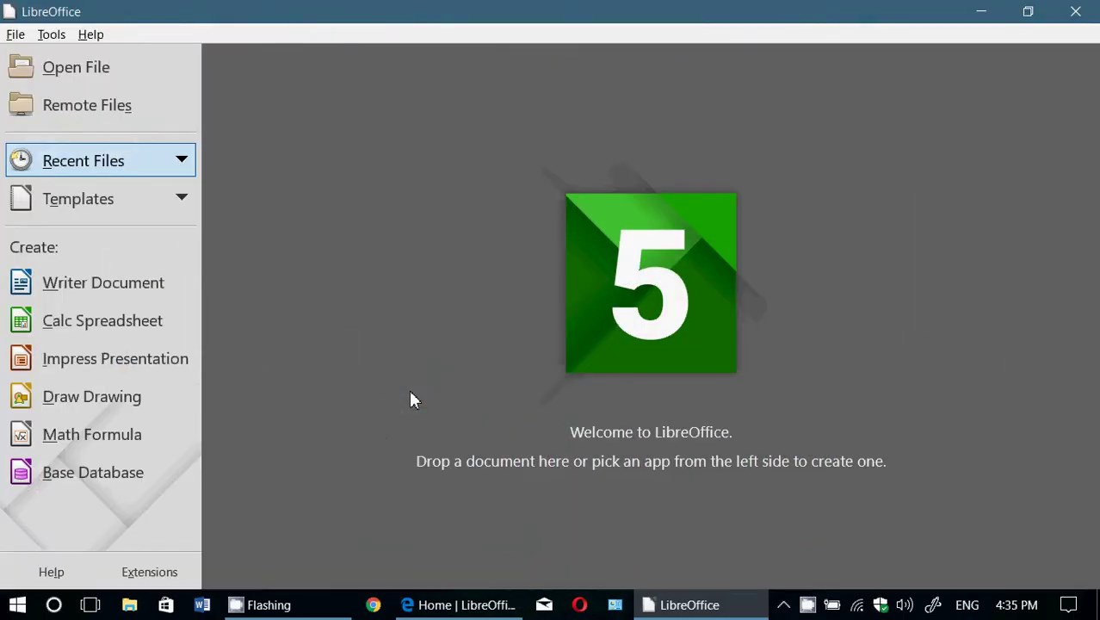
Create a Draw drawing with a blue ellipse above a diamond, select Rotate, then close it
click(95, 400)
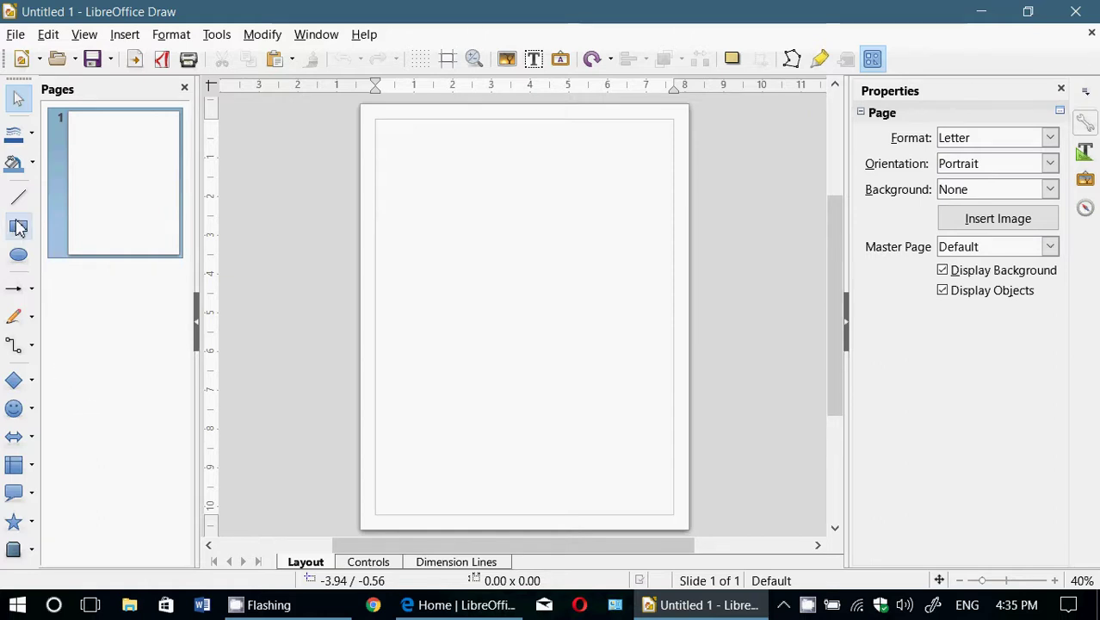
click(18, 254)
drag(459, 221, 614, 336)
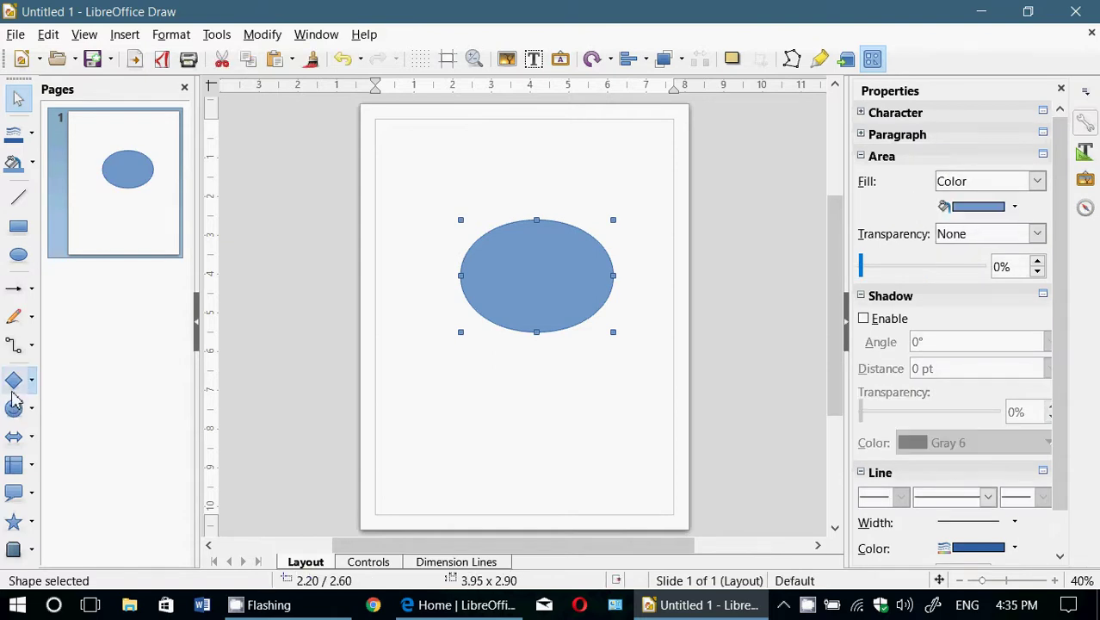
click(18, 381)
drag(441, 410, 614, 324)
click(653, 447)
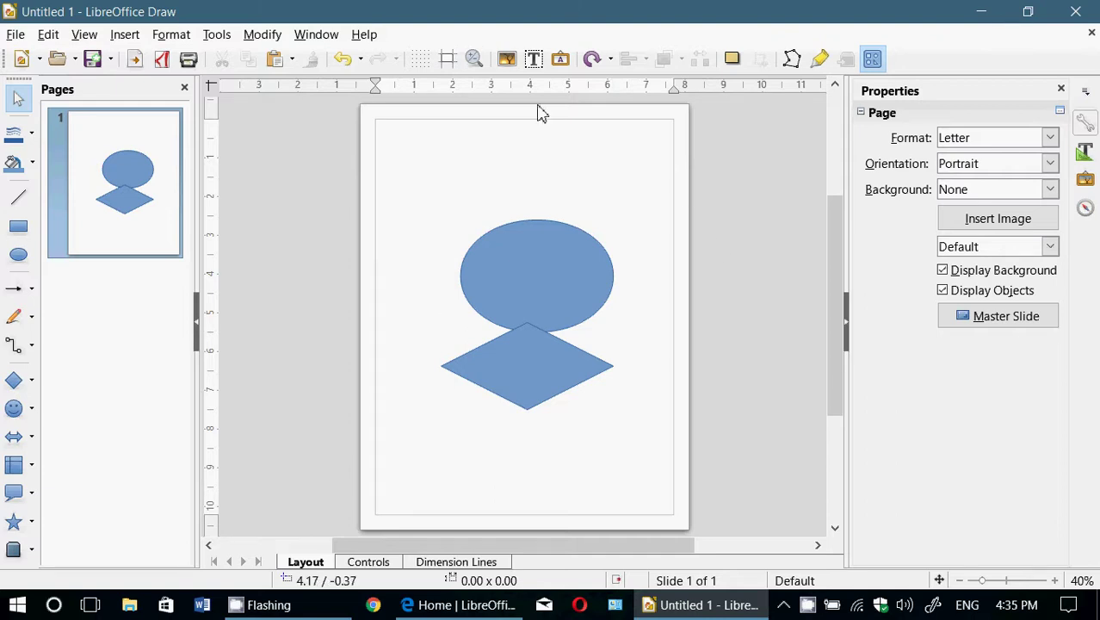
click(592, 58)
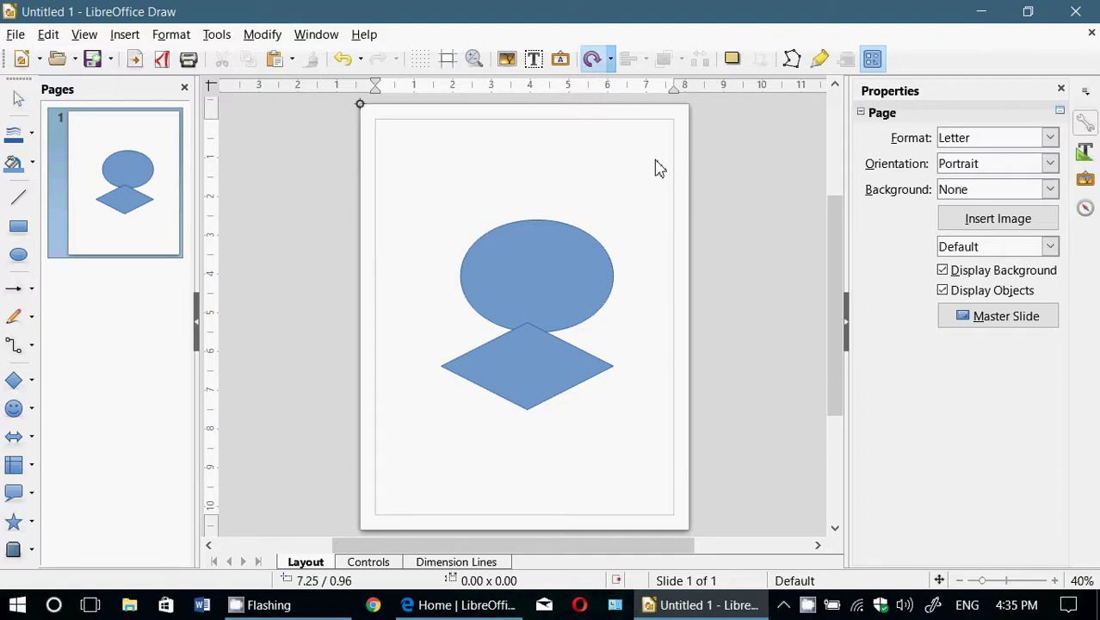
click(1076, 11)
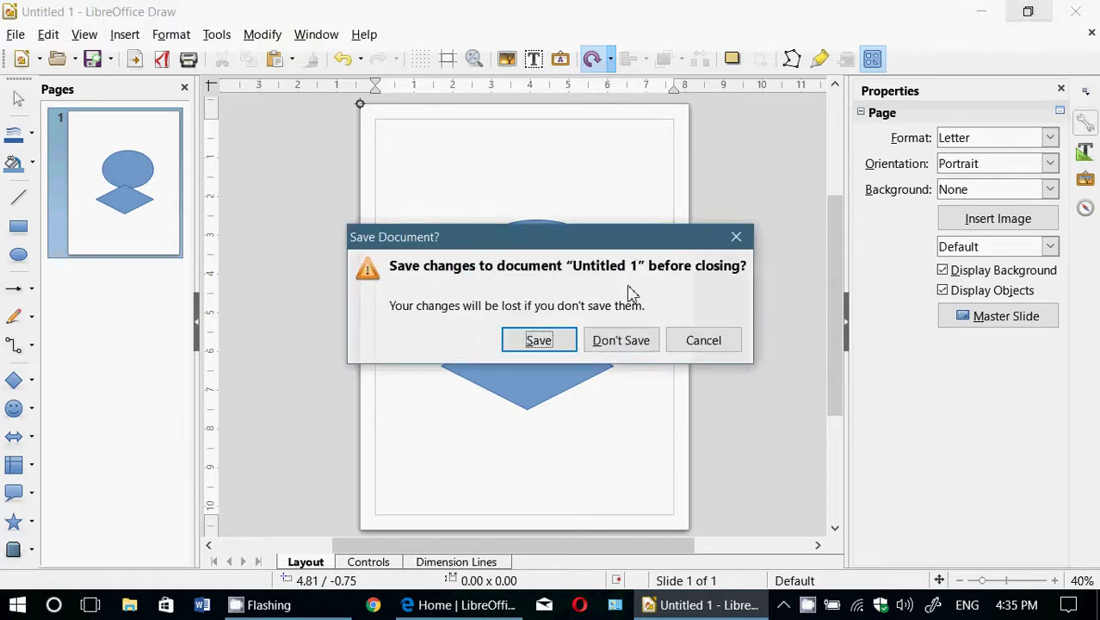
click(627, 341)
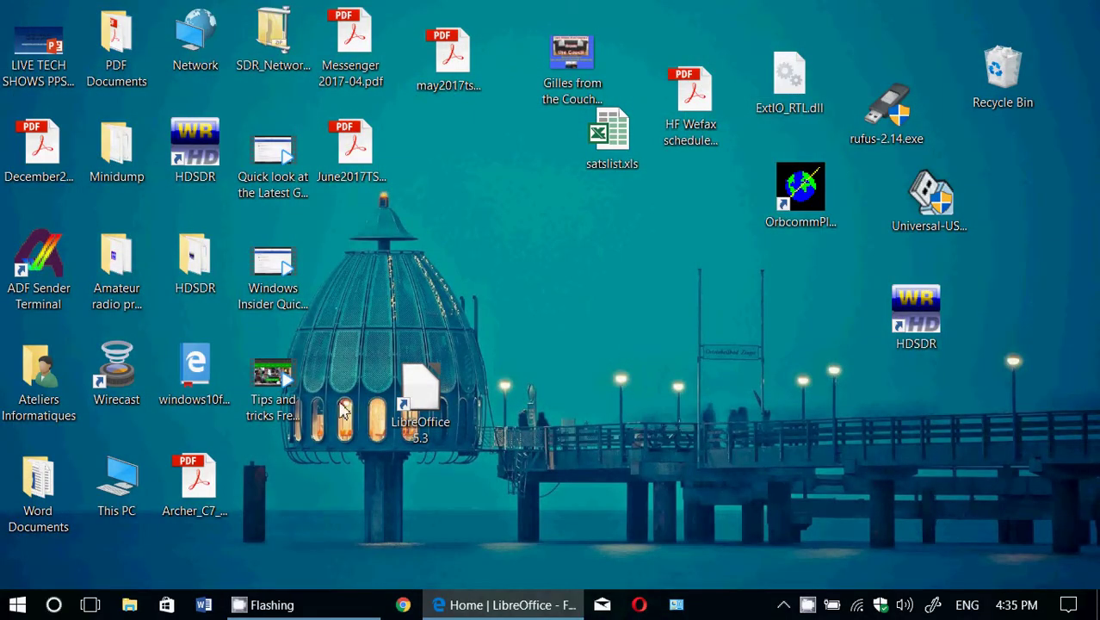
double_click(421, 401)
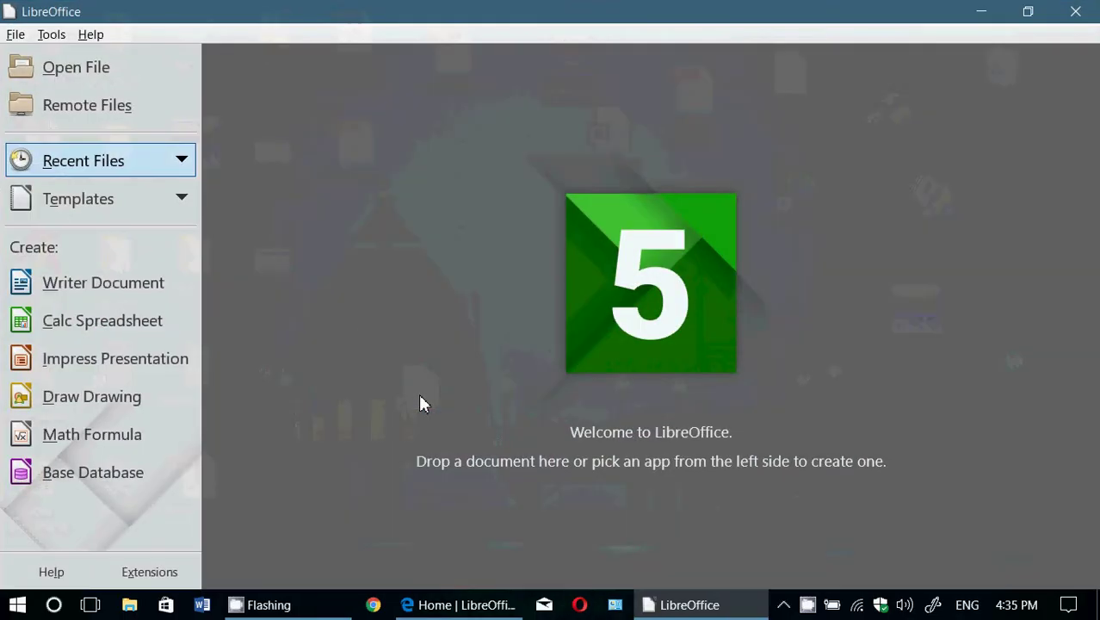
click(135, 440)
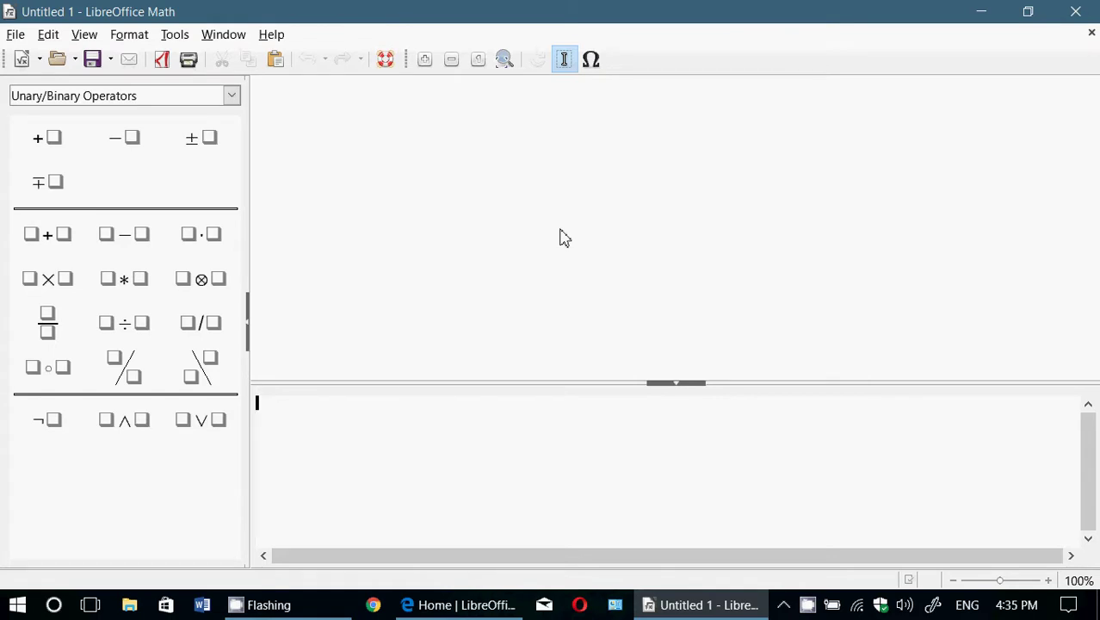
click(173, 37)
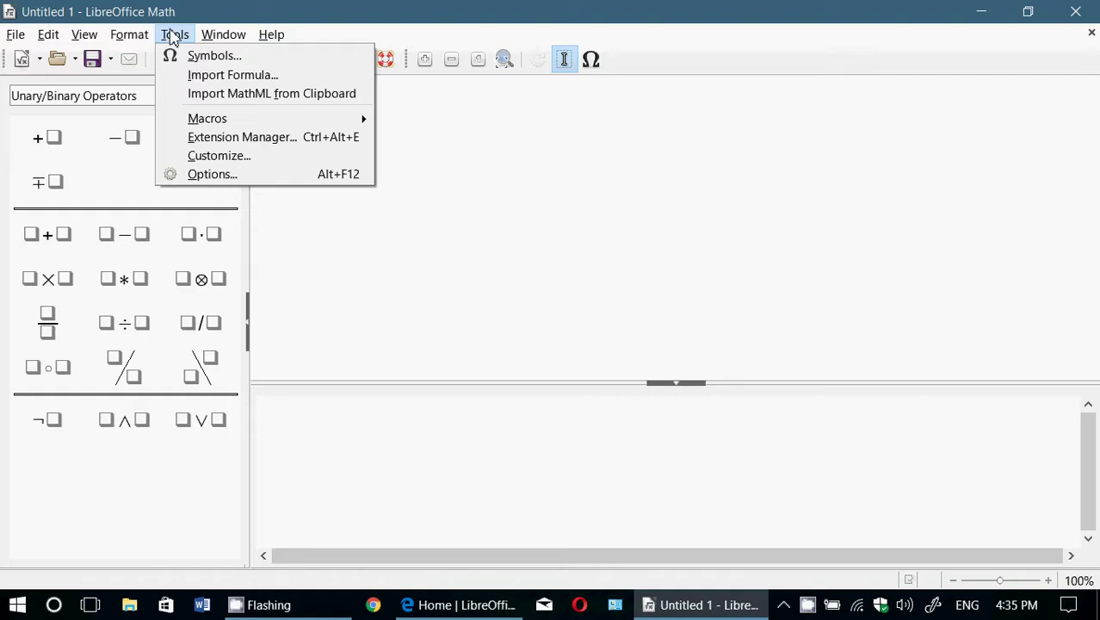
click(558, 150)
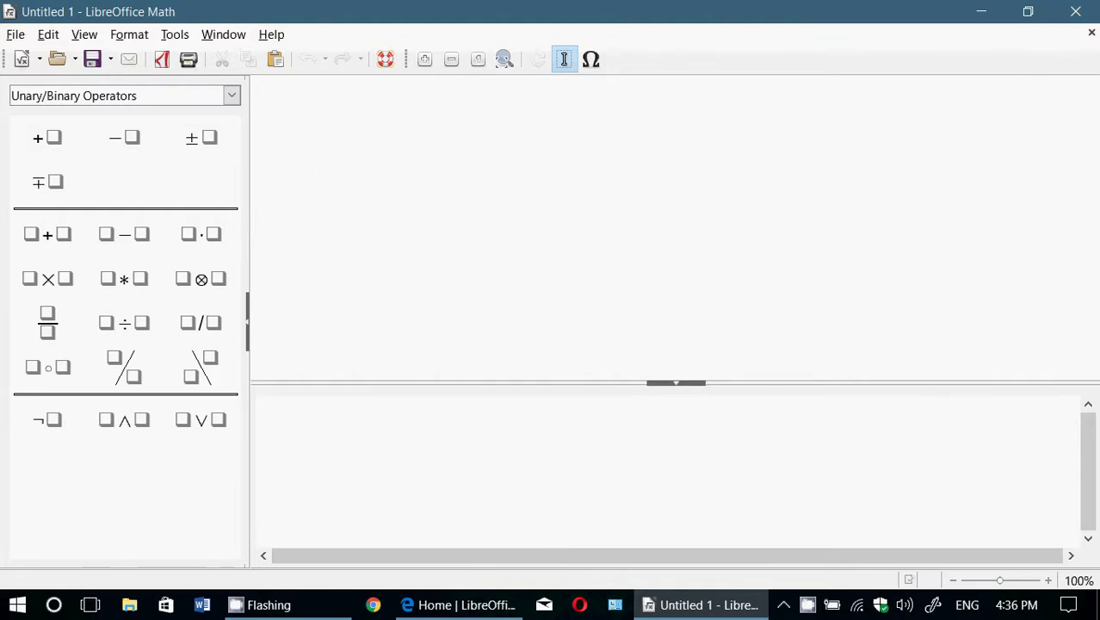
Close Math, relaunch LibreOffice, advance the Base Database Wizard to its save options, then cancel
click(1081, 14)
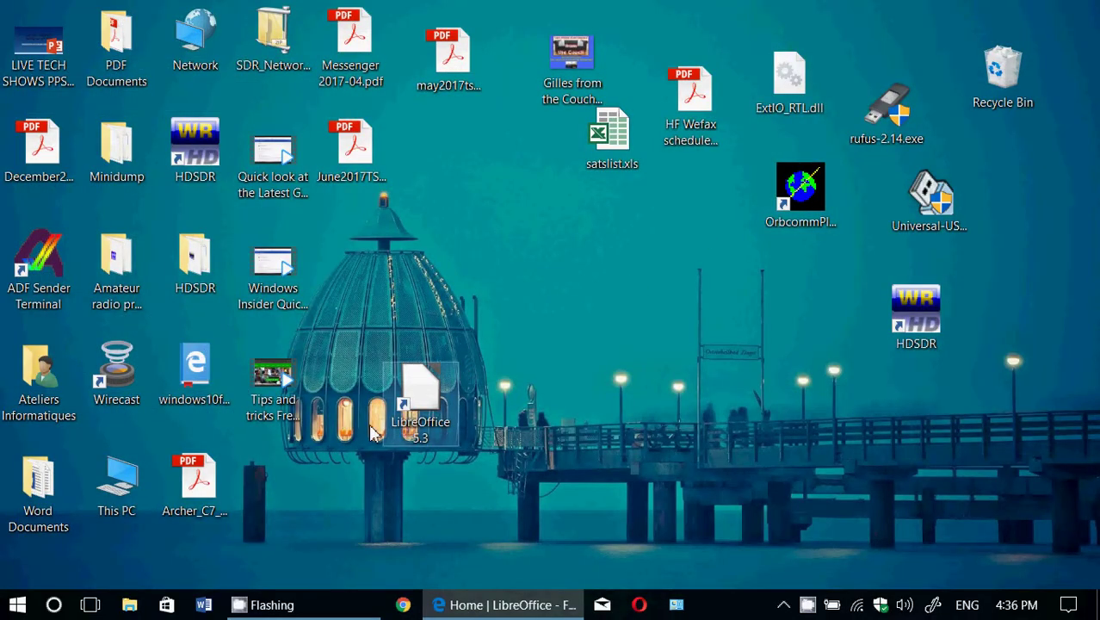
double_click(422, 400)
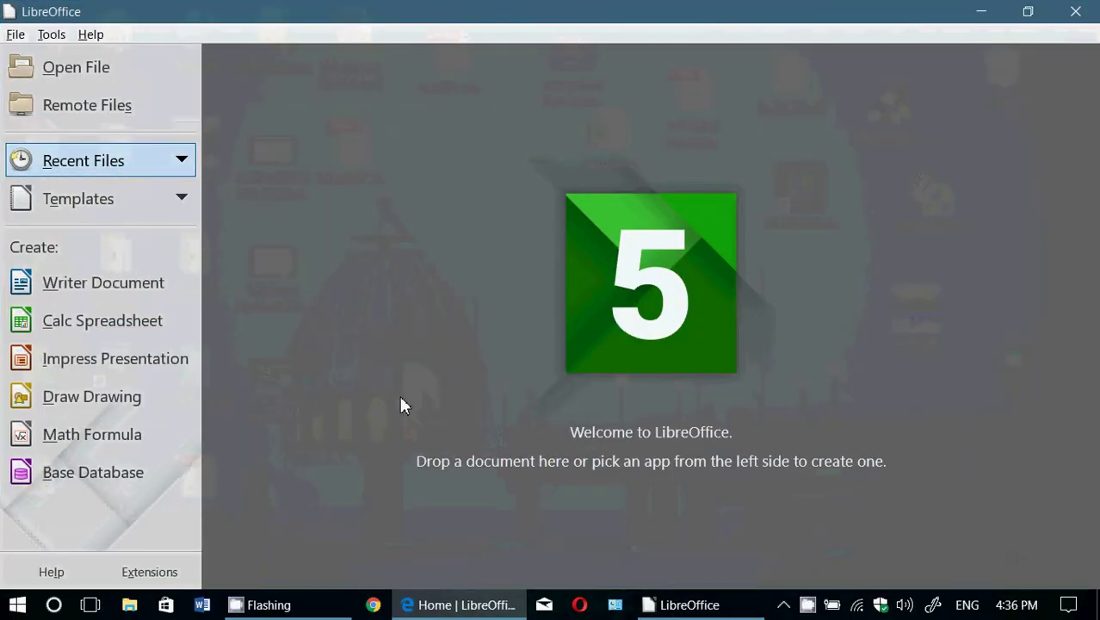
click(91, 472)
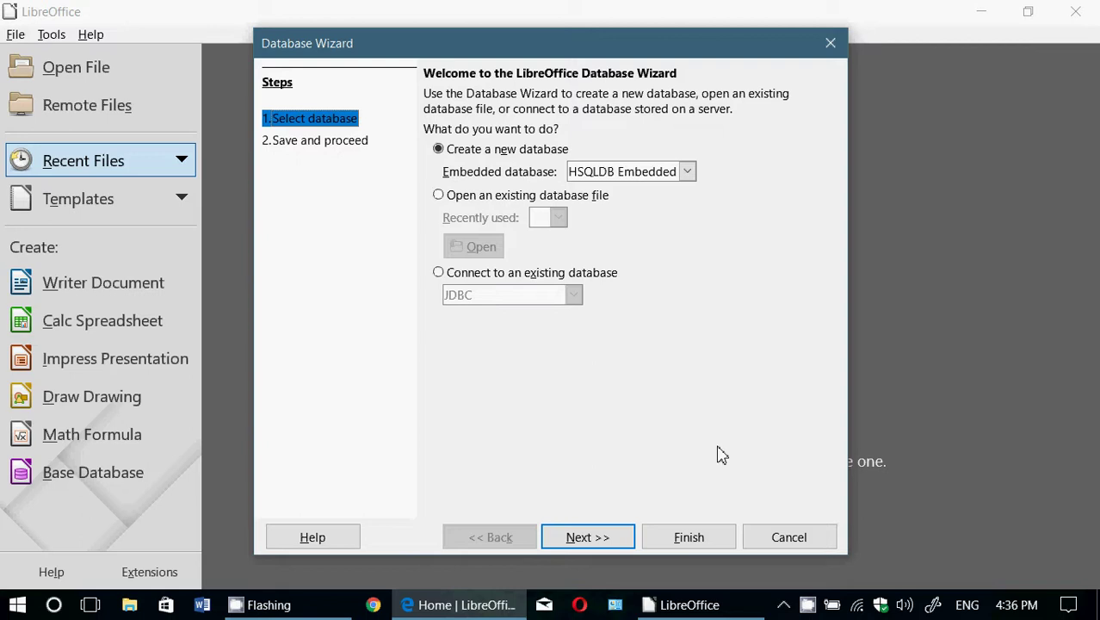
click(605, 535)
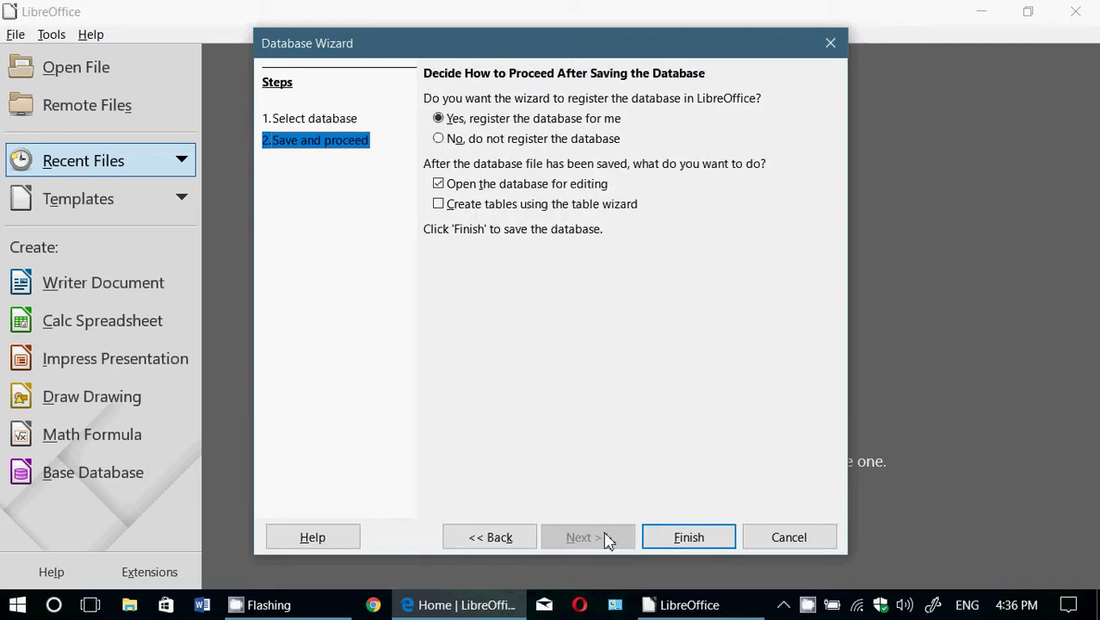
click(806, 539)
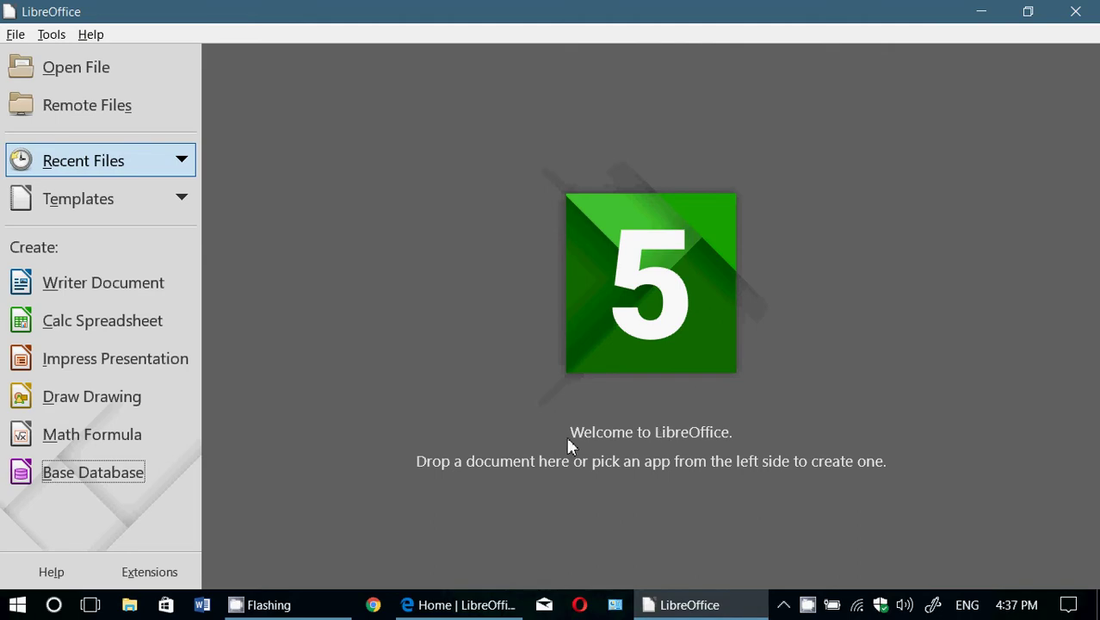
Close the Start Center, restore Edge on libreoffice.org, and bring up CamStudio
click(1076, 12)
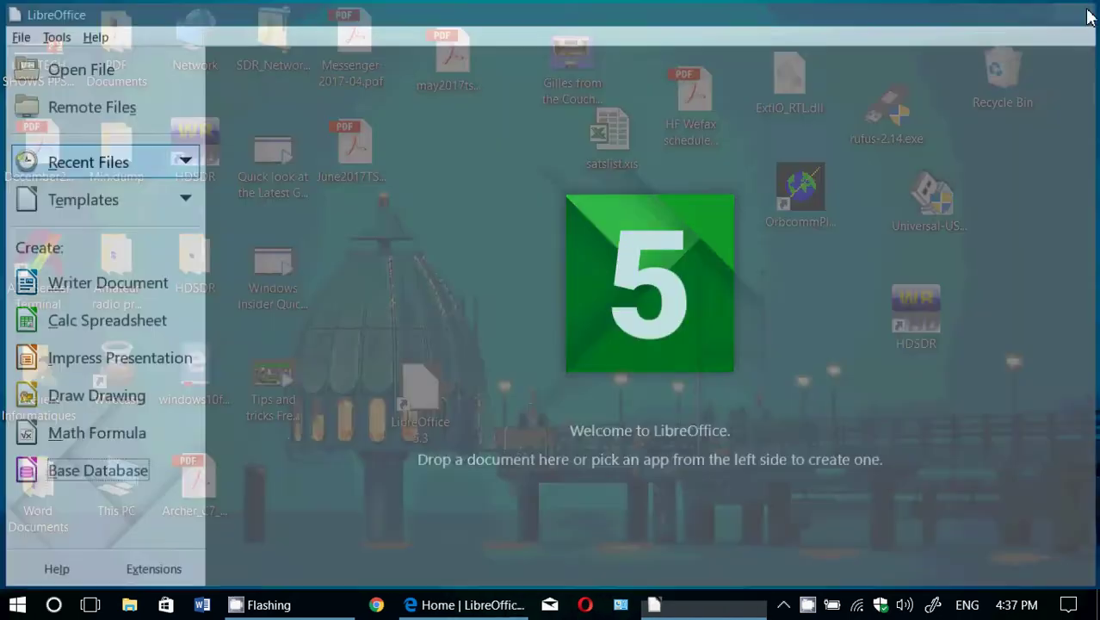
click(491, 603)
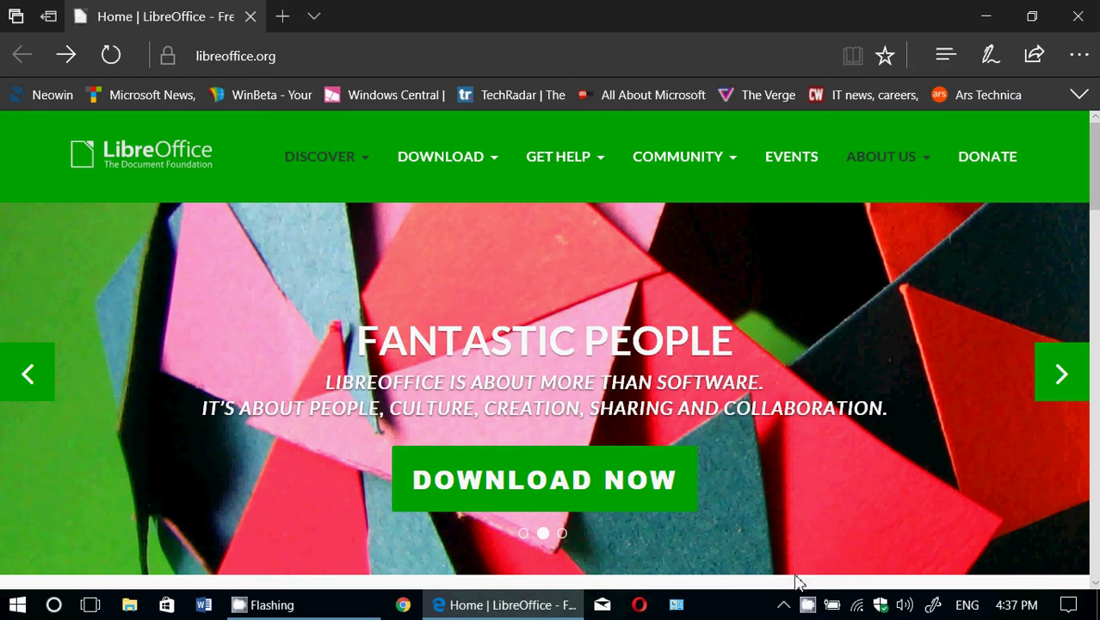
click(809, 603)
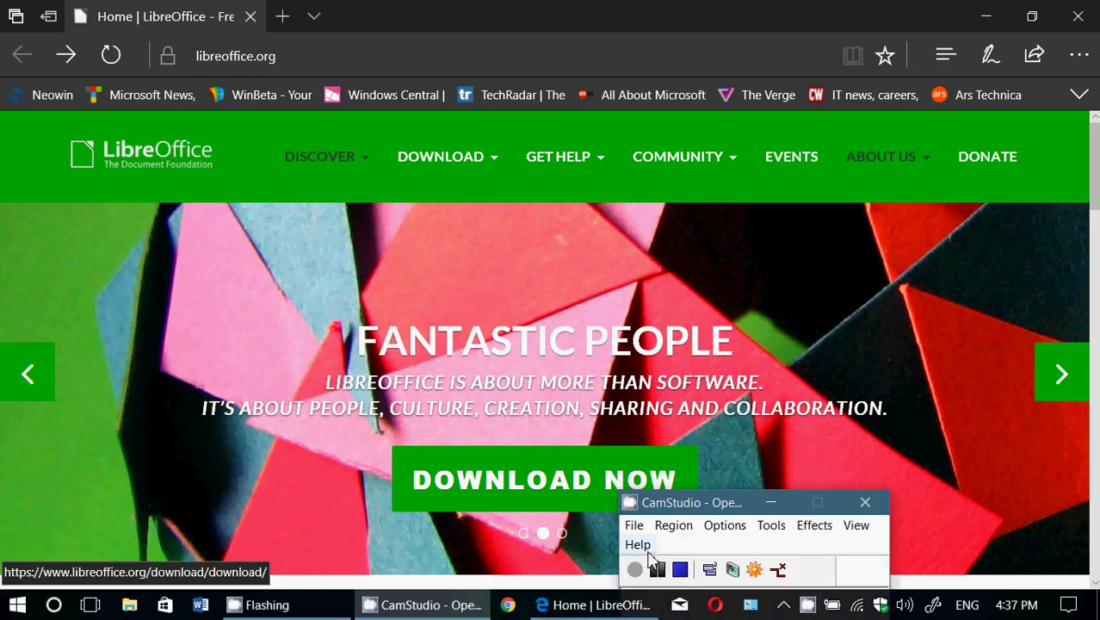